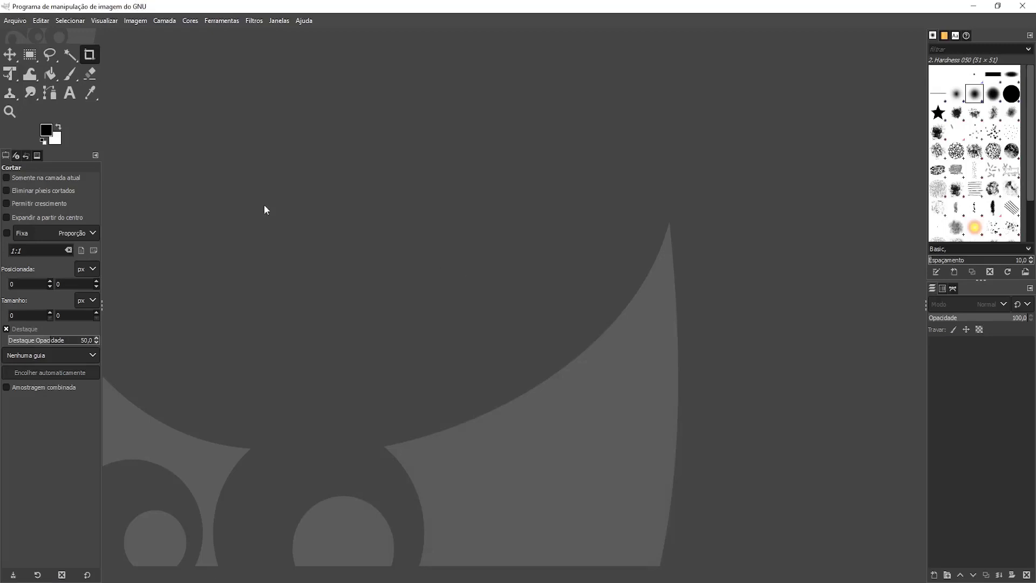
Open the Arquivo > Nova new-image dialog, which shows a 1920 × 1080 canvas.
left_click(15, 21)
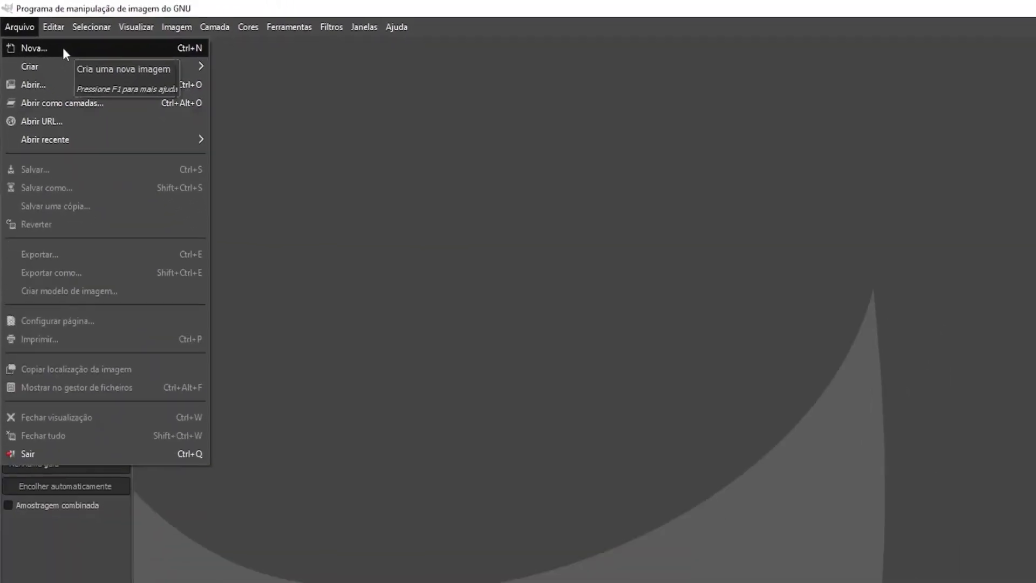
left_click(63, 48)
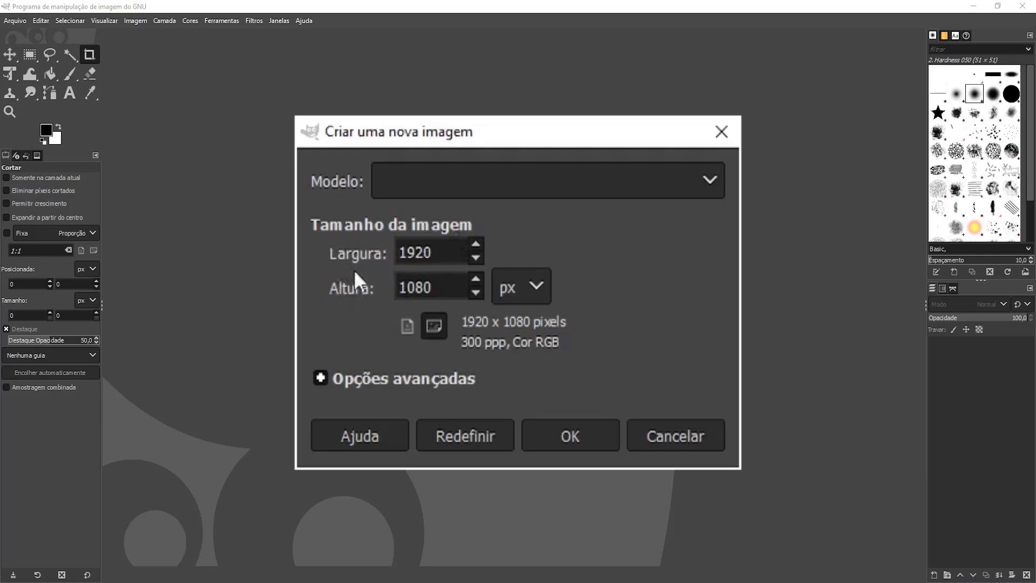
Set width 1280 and height 720 px in Paisagem (landscape) orientation, keeping px units.
left_click_drag(431, 253, 389, 259)
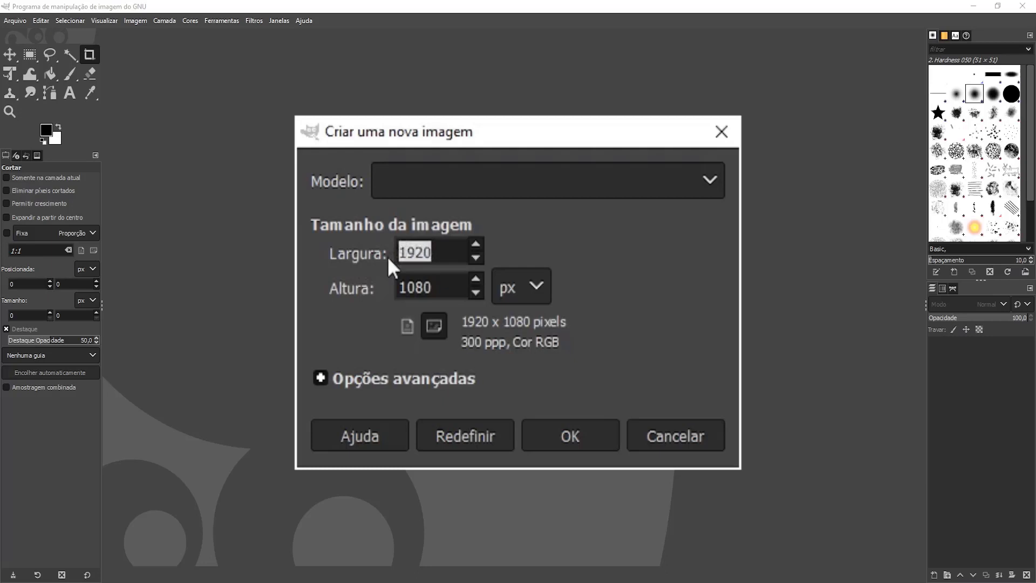
type("1280")
left_click_drag(447, 287, 393, 287)
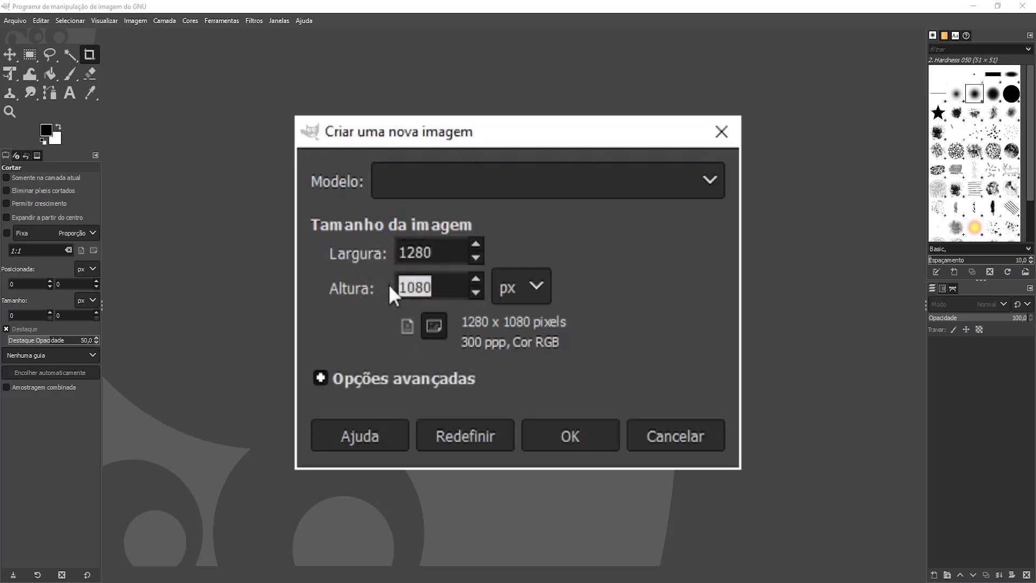
type("720")
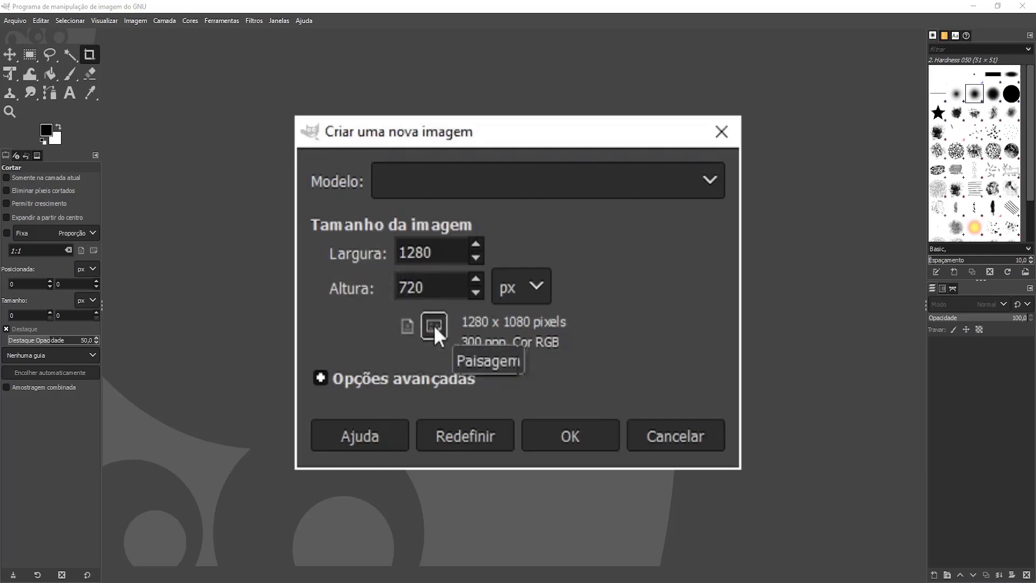
left_click(405, 328)
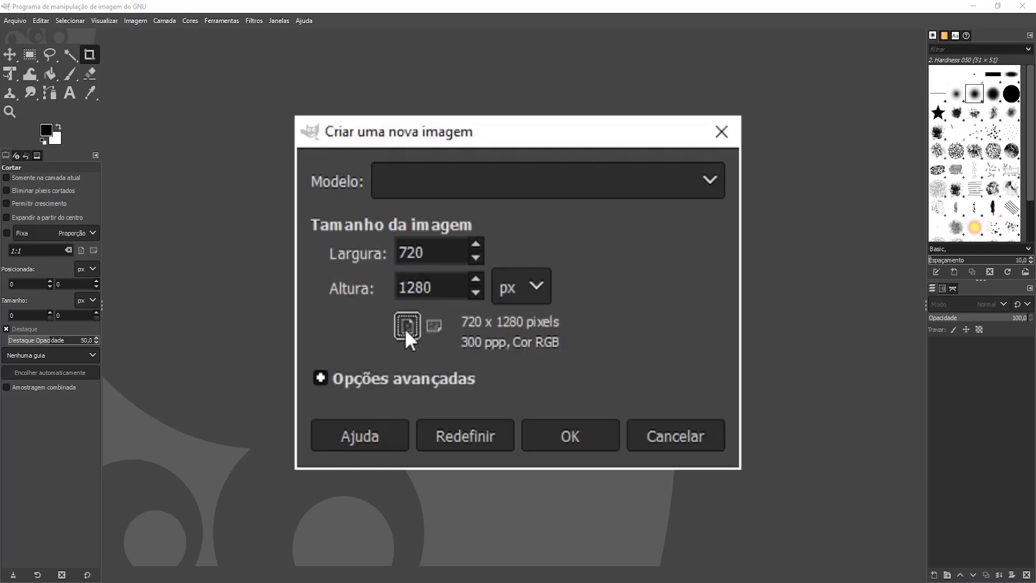
left_click(436, 324)
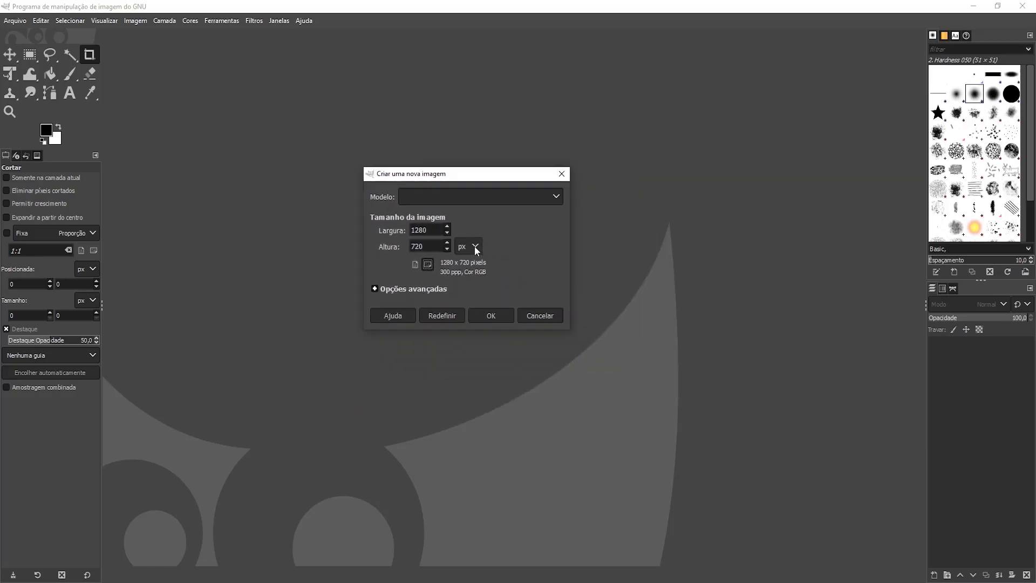
left_click(475, 247)
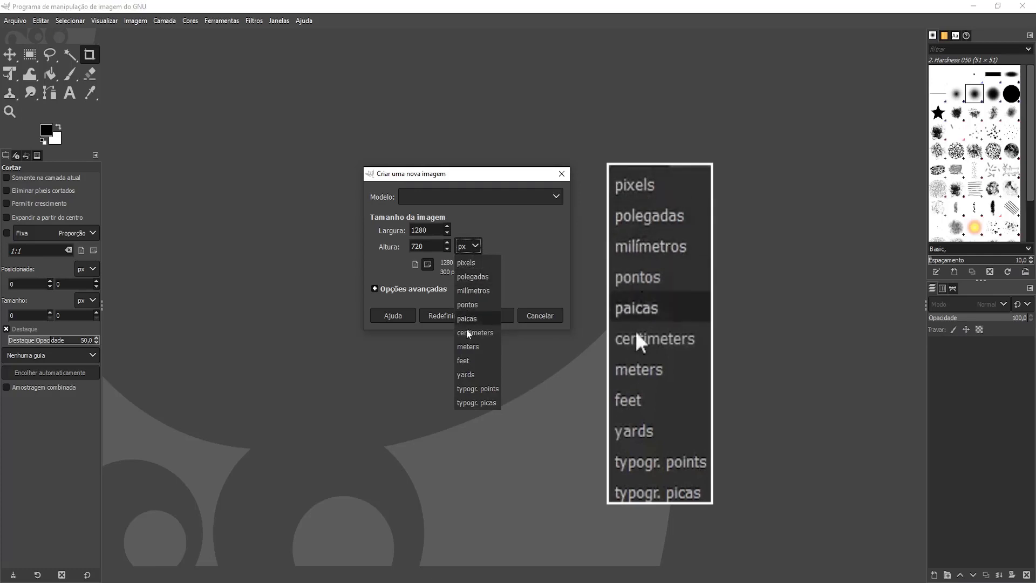
left_click(479, 245)
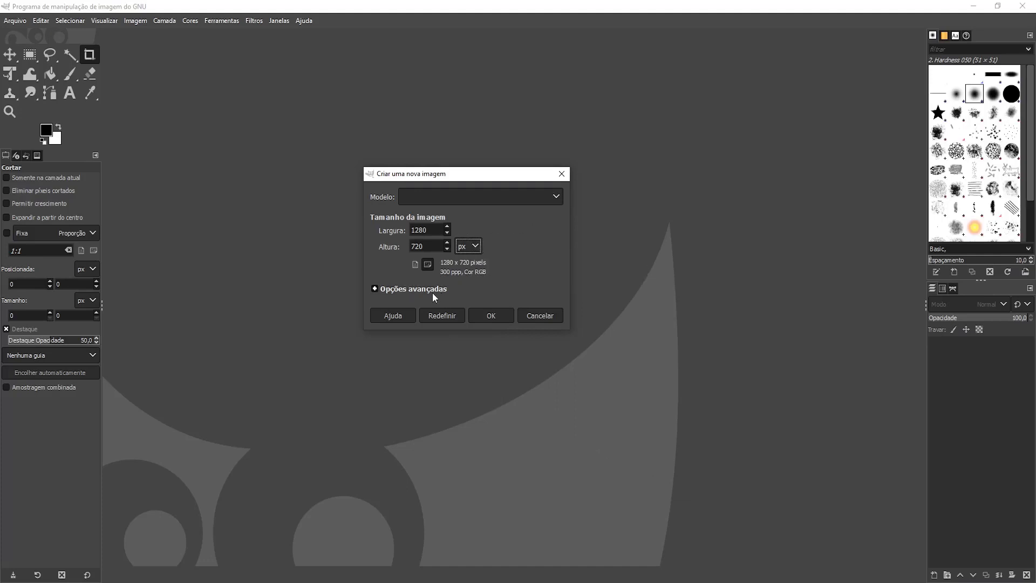
Under Opções avançadas, set X and Y resolution to 72 pixels/in, chained together.
left_click(374, 289)
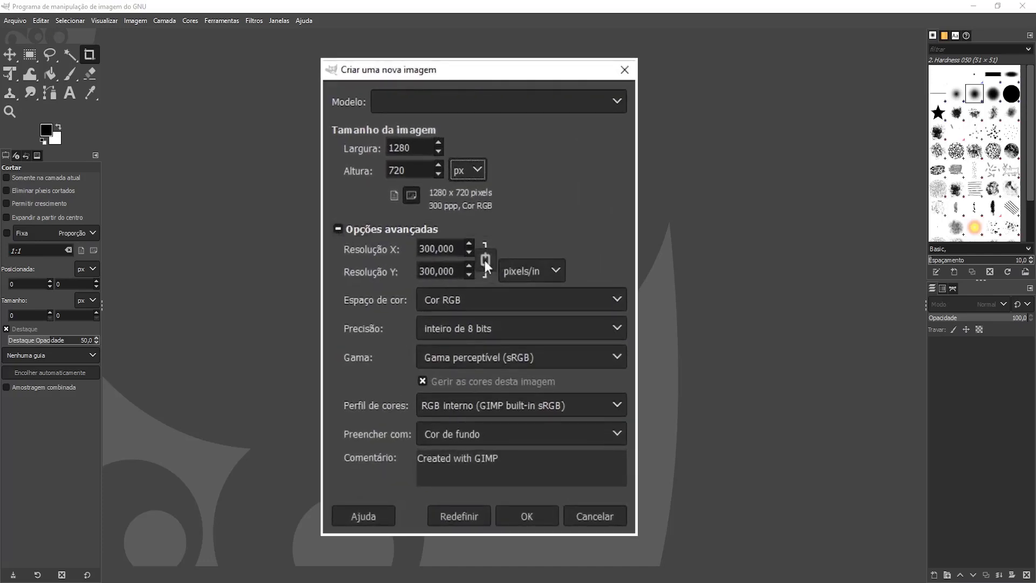
left_click(485, 259)
left_click_drag(454, 248, 411, 246)
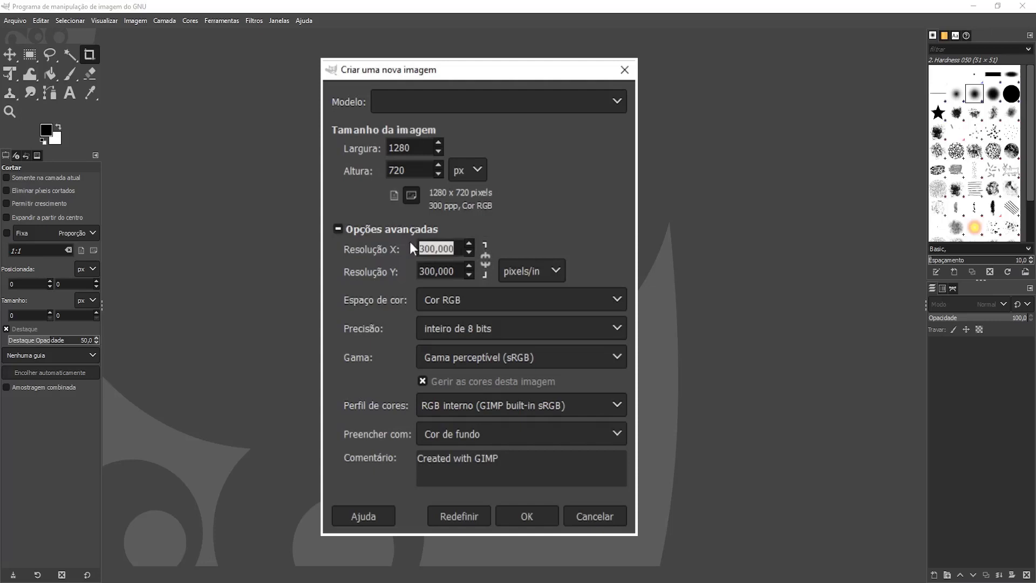
type("72,000")
key("Tab")
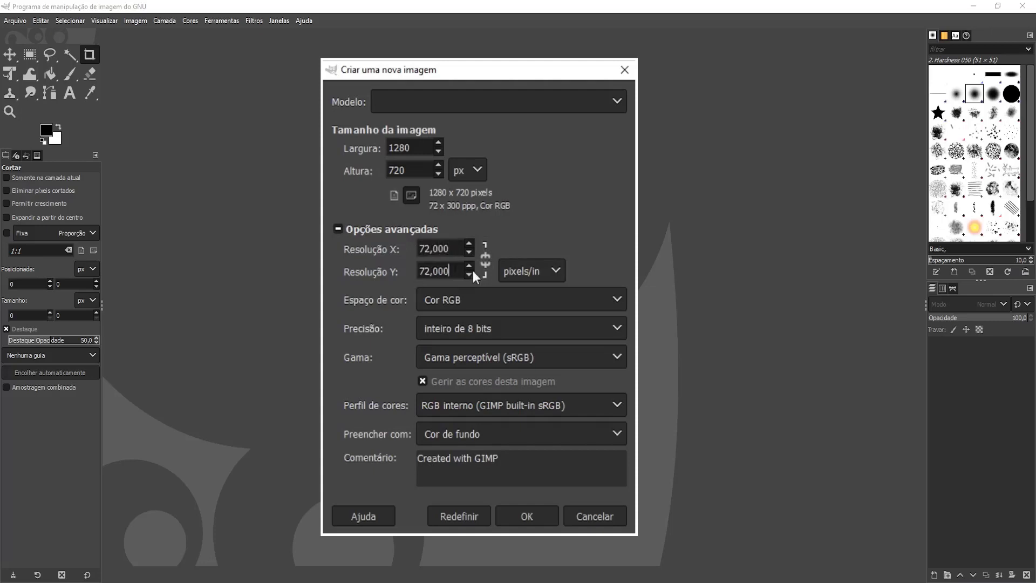
left_click(488, 261)
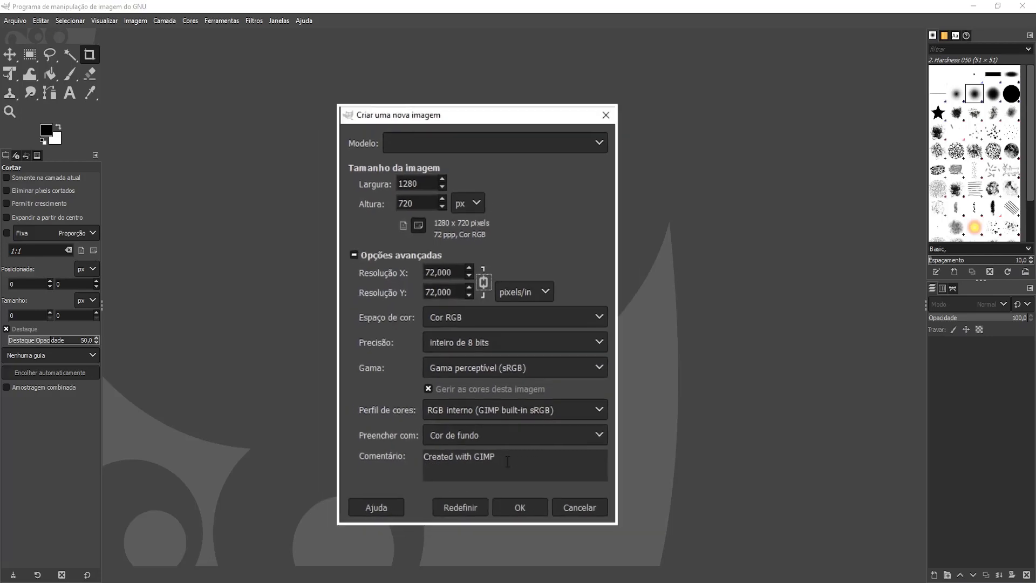
Confirm the dialog to create the blank white 1280 × 720, 72 ppi image.
left_click(515, 496)
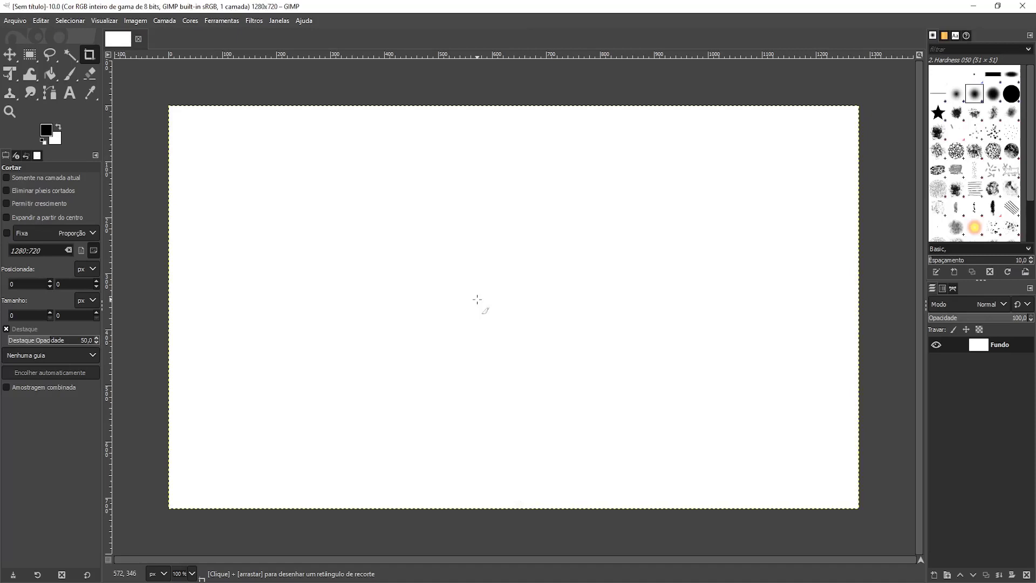
Close the 1280 × 720 image tab and reopen the new-image dialog with Ctrl+N.
left_click(138, 39)
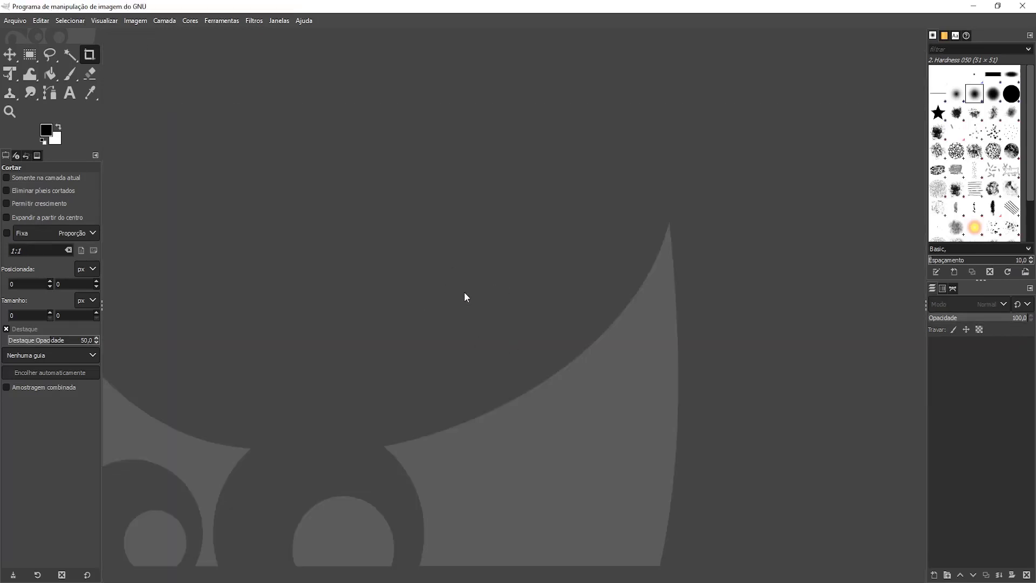
key("ctrl+n")
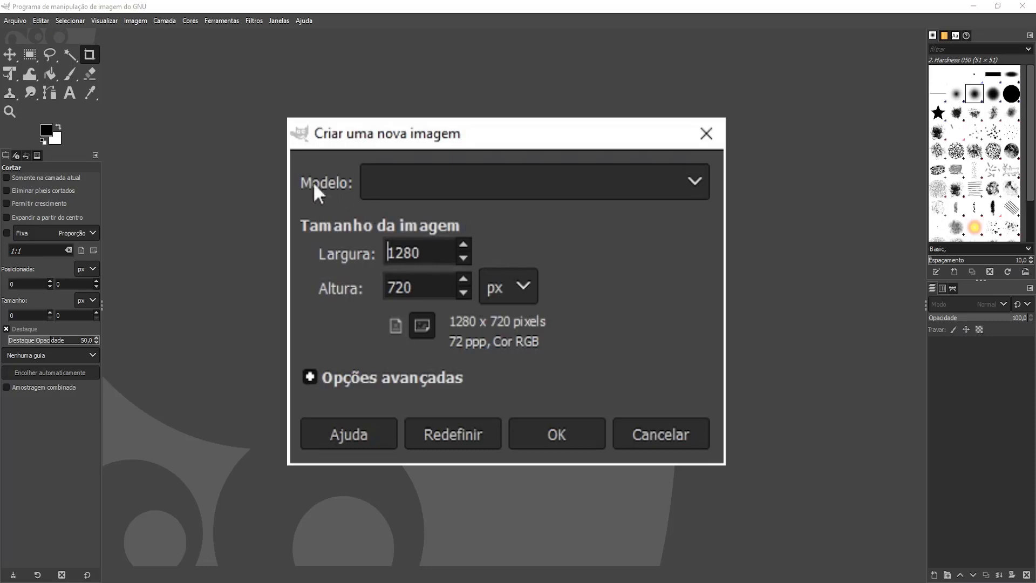
Pick the 90×50 Eastern Europe Business Card template (1063 × 591 px, 300 ppi).
left_click(557, 197)
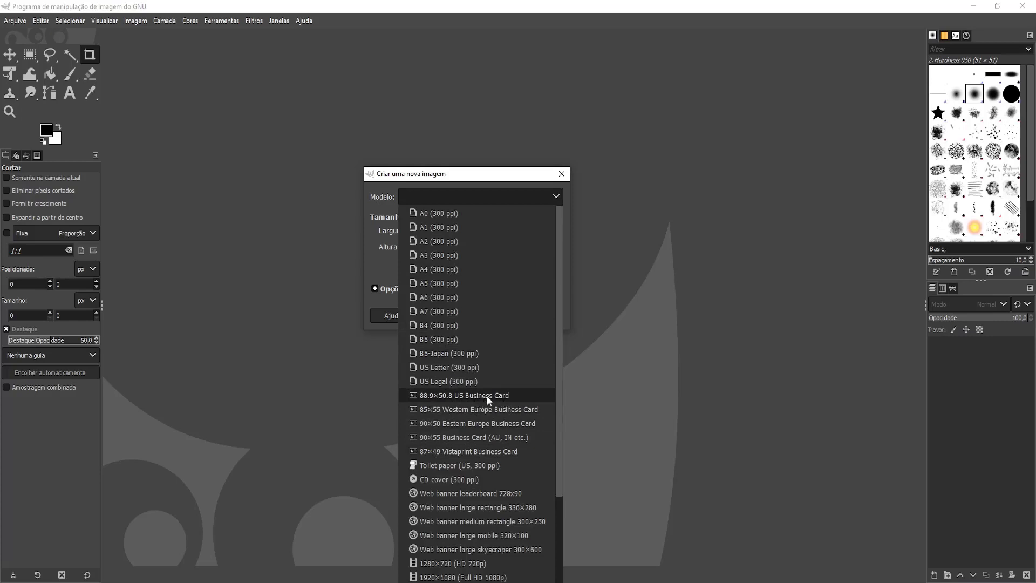
left_click(454, 424)
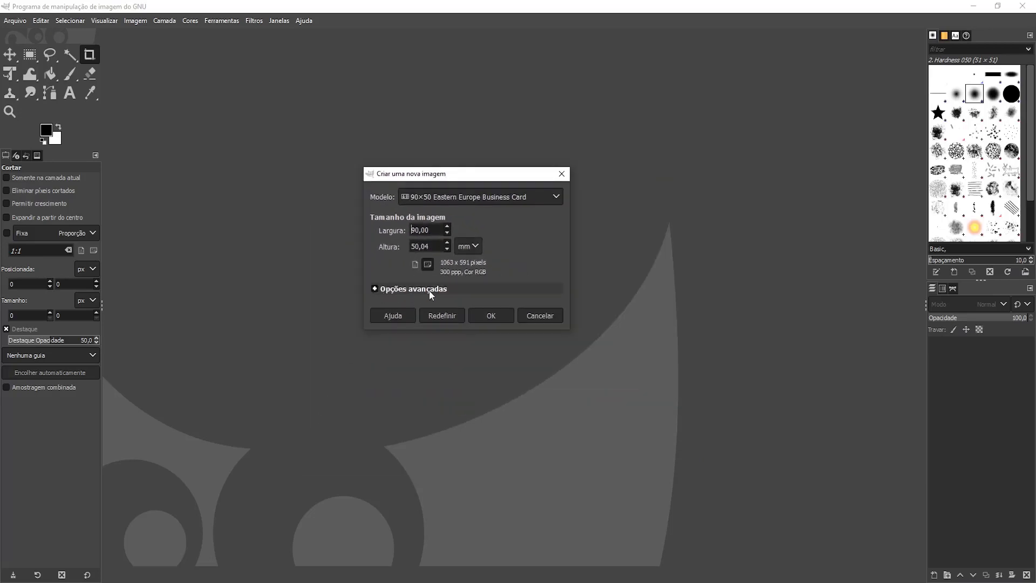
Review Opções avançadas and create the 1063 × 591 business card image.
left_click(376, 289)
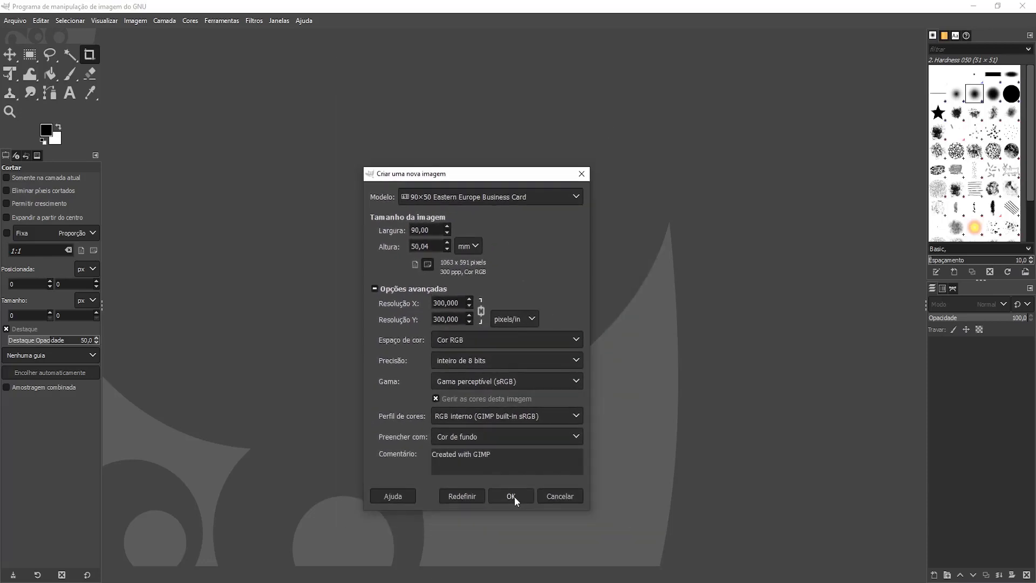
left_click(518, 499)
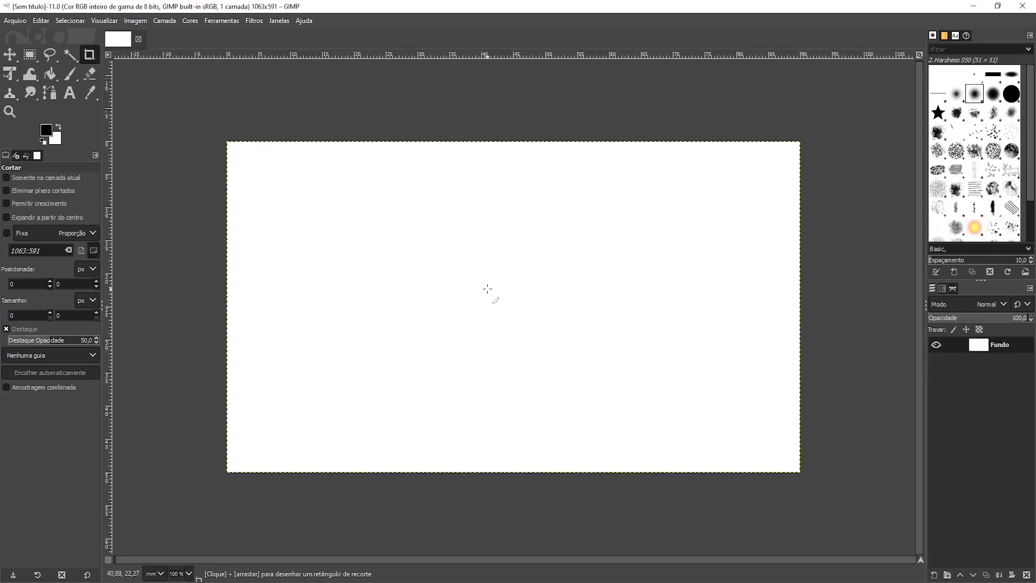